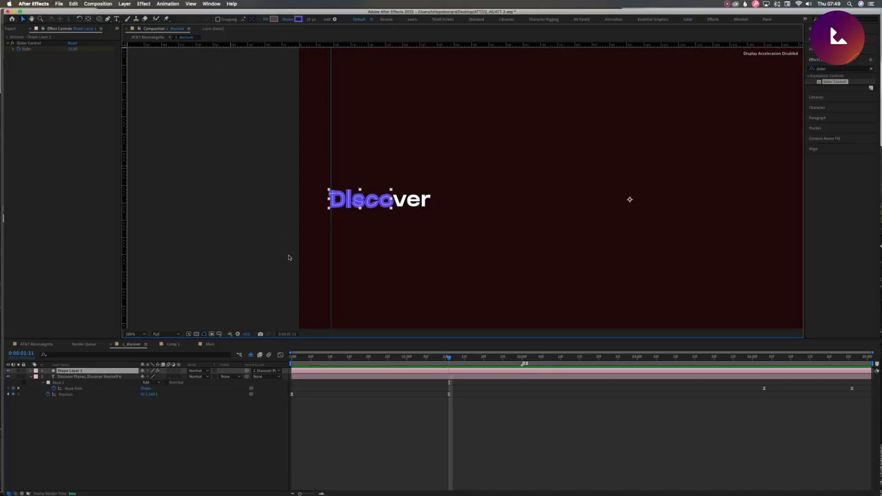
Step: Expand Shape Layer 1 and toggle layer visibility to compare the shape with the Discover text
left_click(31, 370)
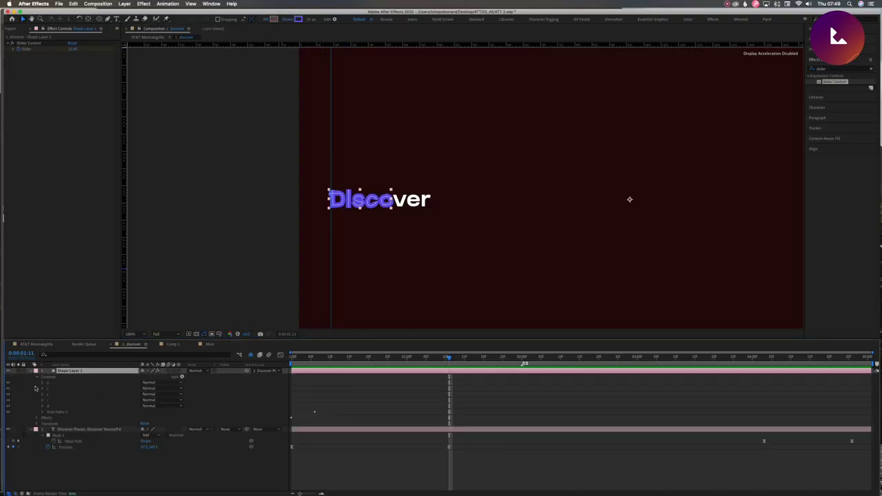
left_click(88, 429)
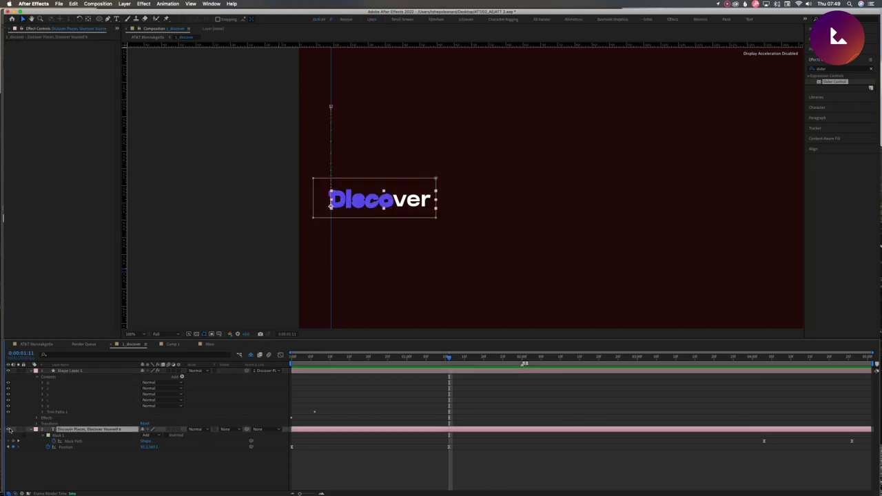
left_click(9, 372)
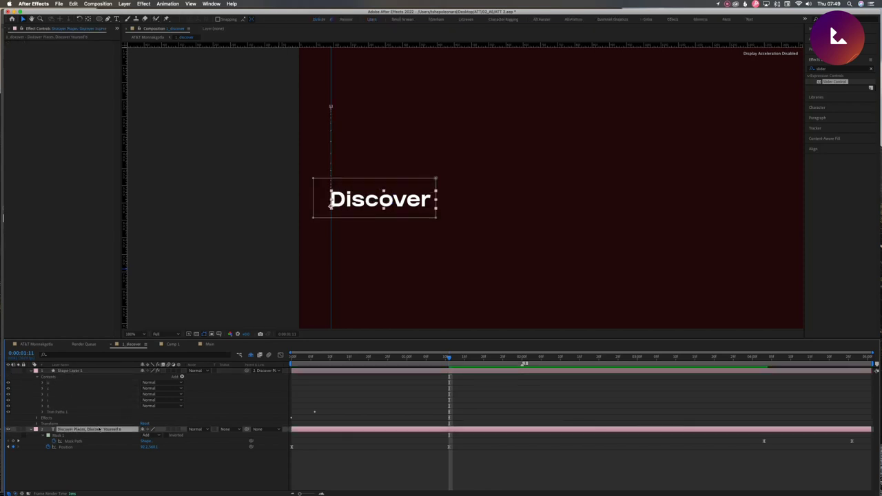
left_click(7, 371)
left_click(8, 429)
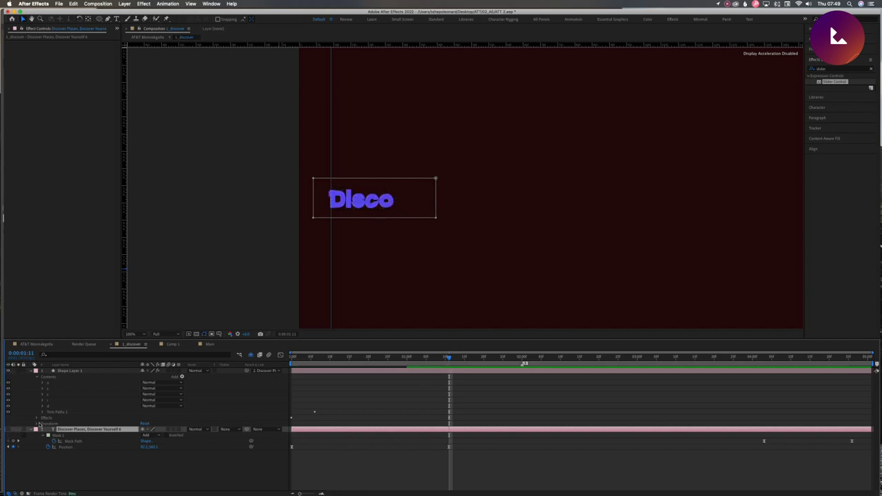
left_click(8, 430)
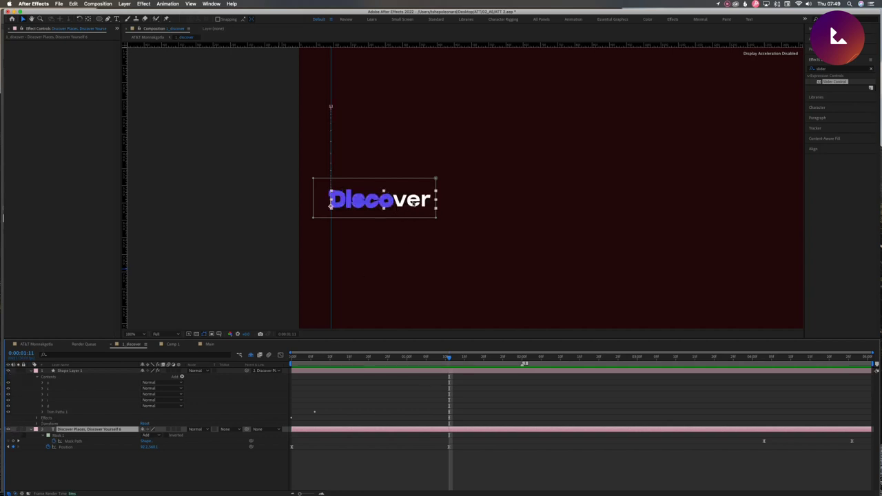
Step: Check the Discover text layer's Track Matte choices and leave it at None
left_click(386, 201)
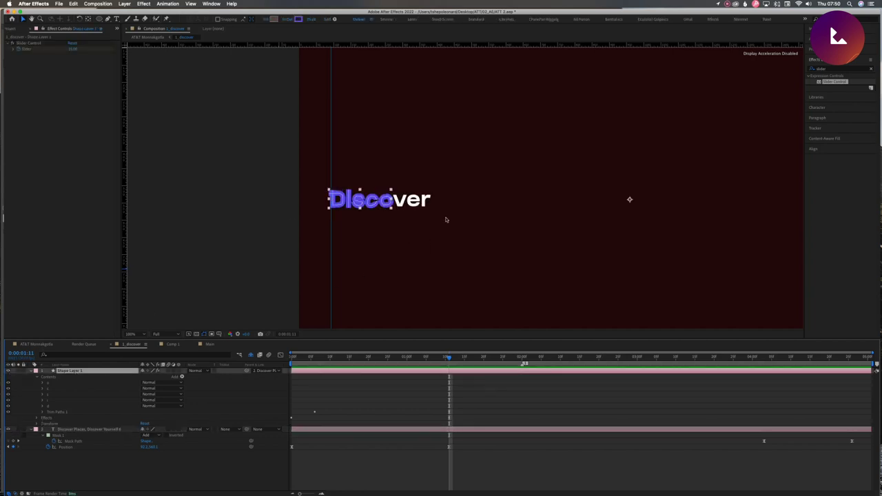
left_click(310, 432)
left_click(230, 429)
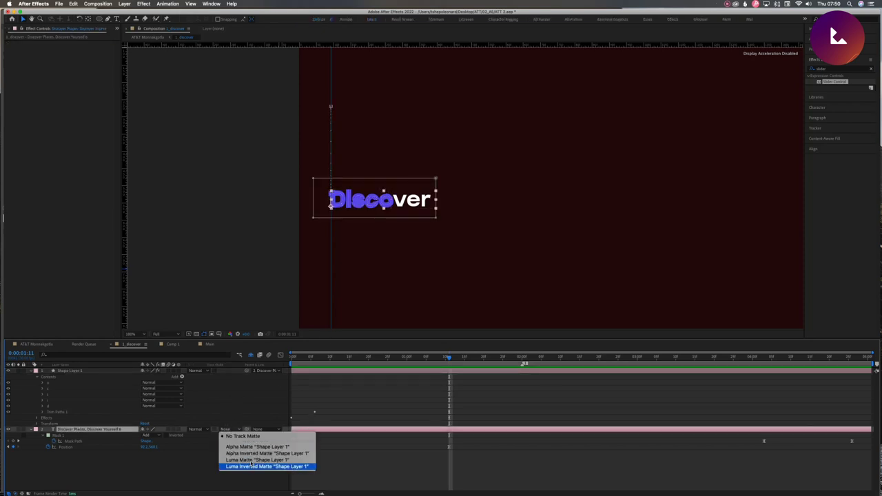
left_click(413, 226)
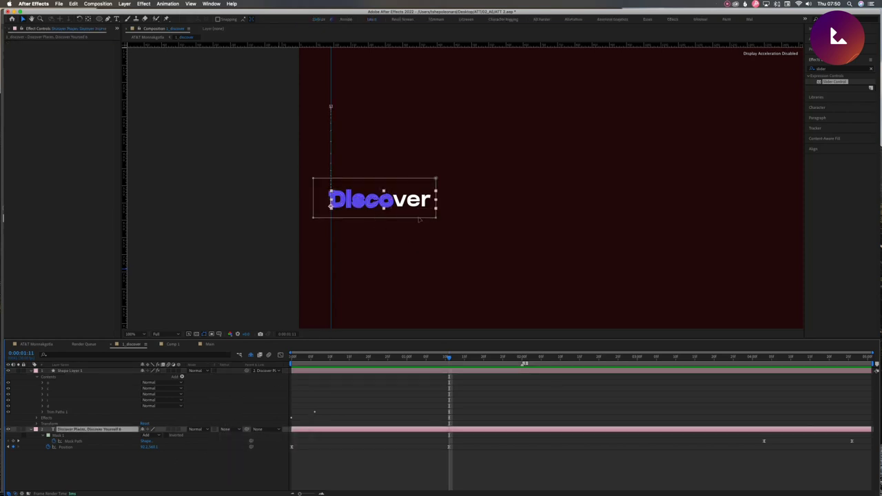
scroll(339, 227, "up", 2)
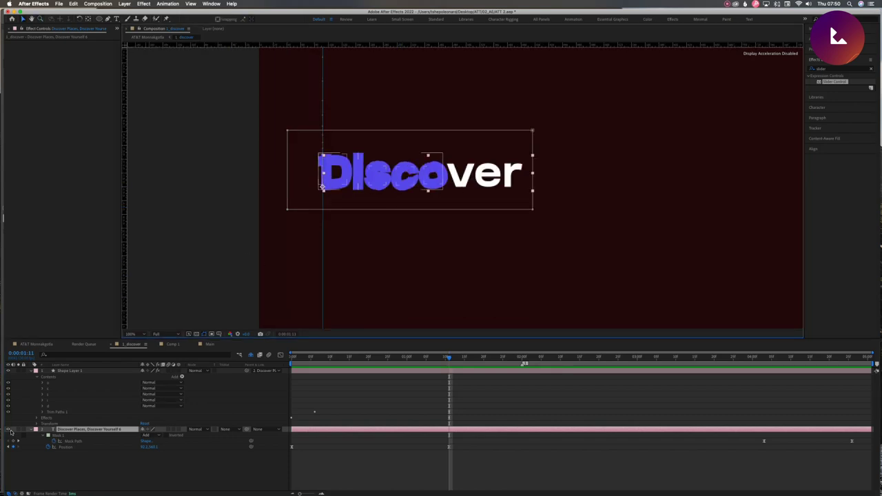
Step: Delete the Slider Control effect from Shape Layer 1
left_click(55, 393)
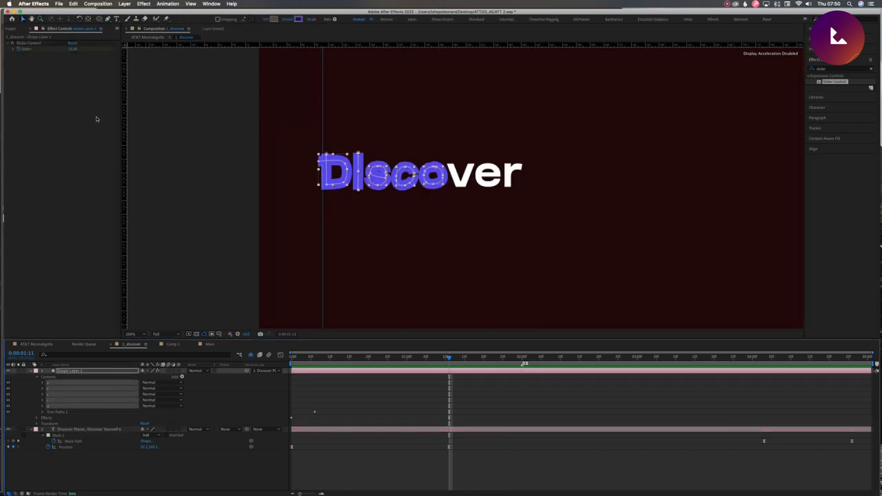
left_click(34, 51)
left_click(30, 44)
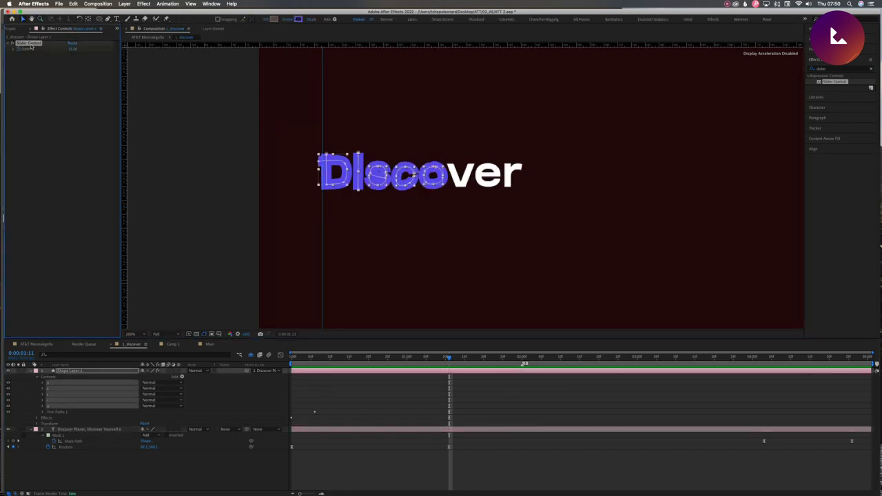
key("Delete")
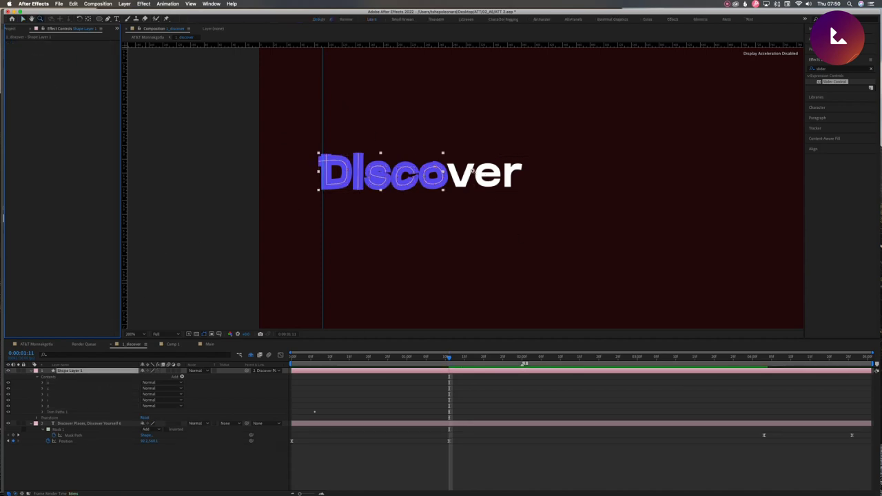
scroll(474, 172, "up", 2)
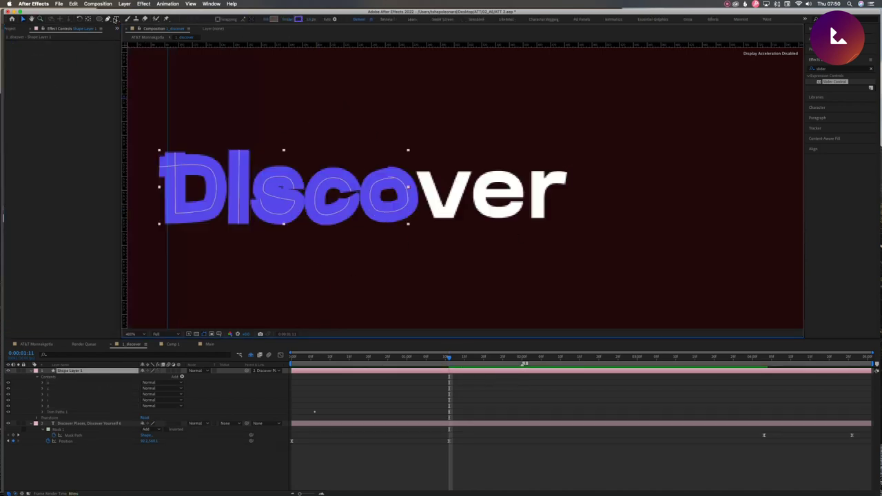
Step: Trace the v with a Pen-tool path running on toward the e
left_click(107, 19)
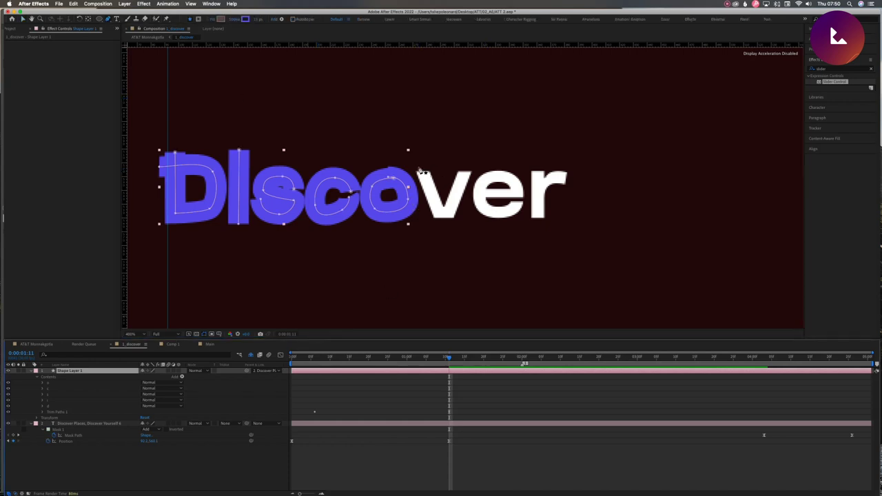
left_click(418, 166)
left_click(445, 214)
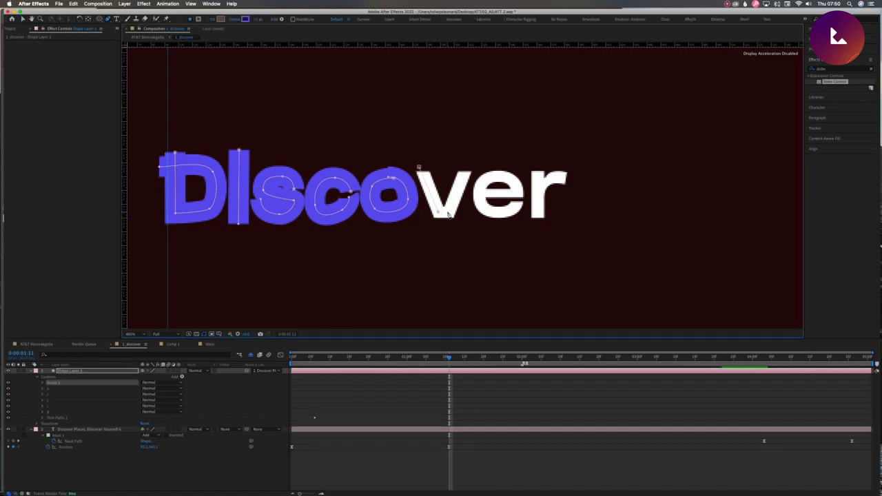
left_click(466, 167)
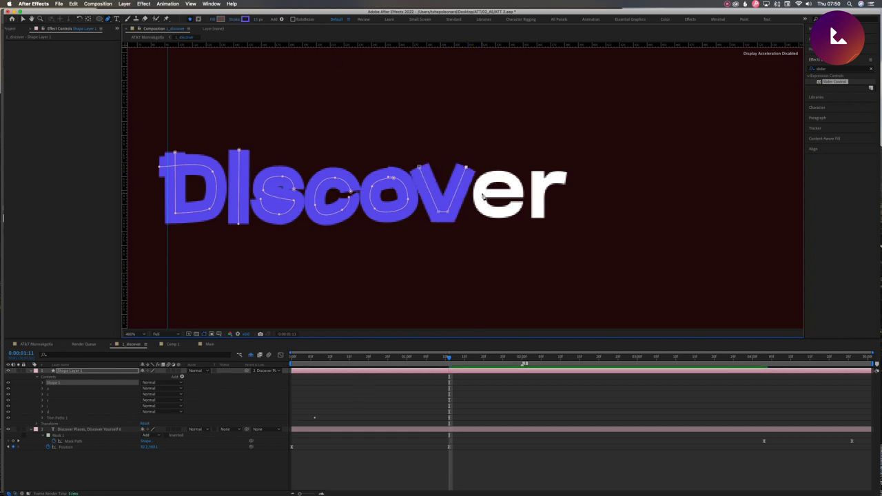
left_click(482, 194)
key("v")
Step: Trace a separate Pen path around the e
key("g")
left_click(481, 193)
left_click(517, 194)
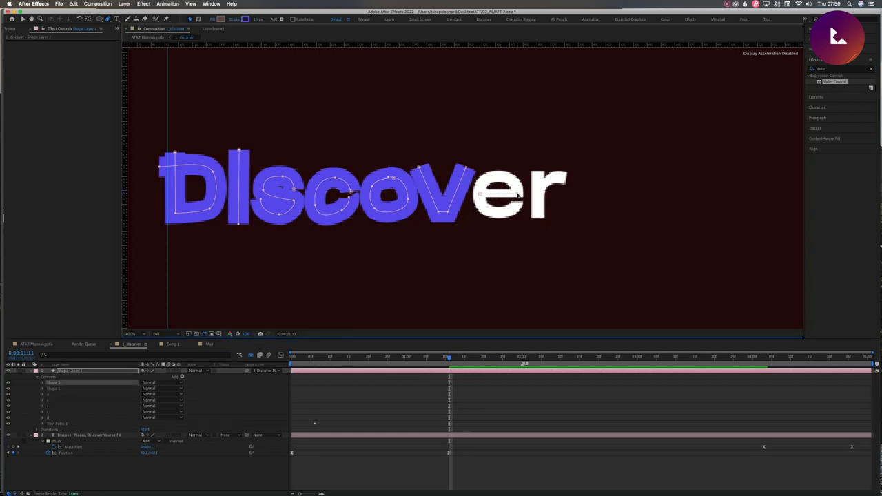
left_click(508, 179)
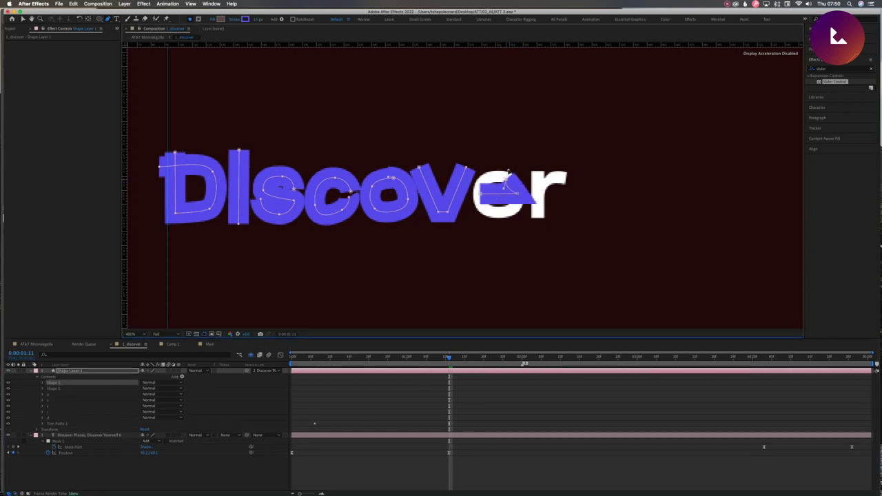
left_click(494, 173)
left_click(479, 194)
left_click(491, 220)
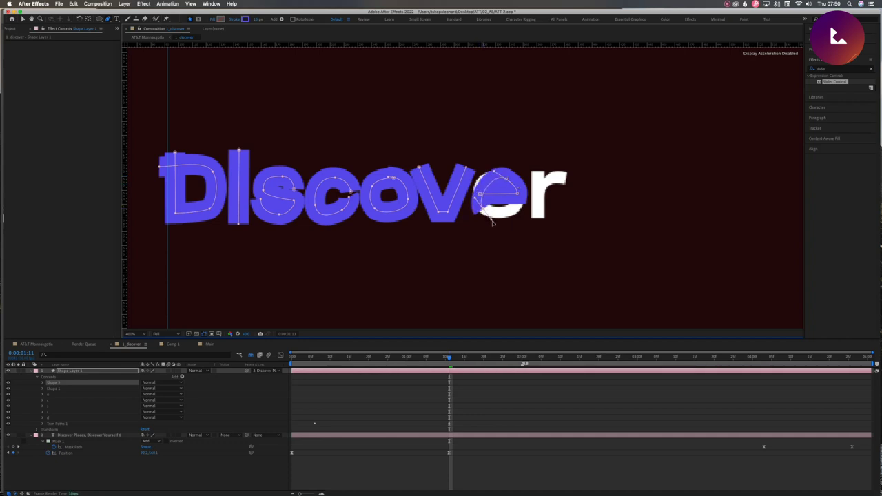
left_click(523, 208)
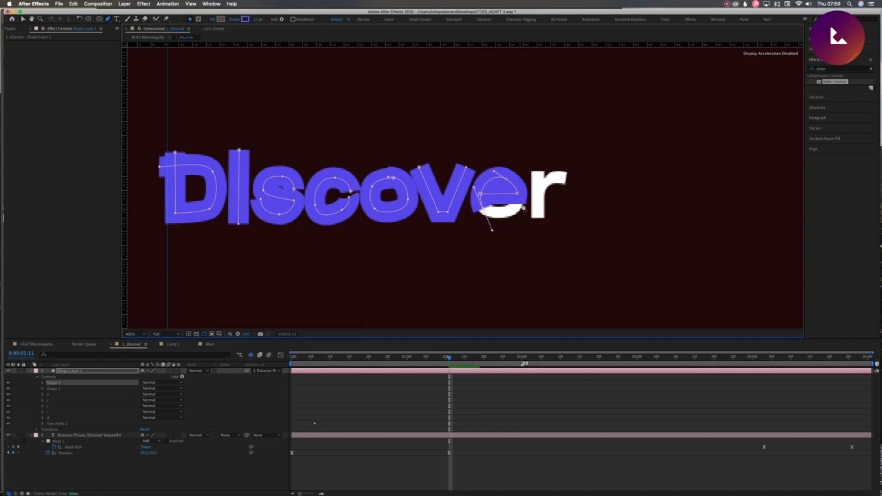
left_click(521, 200)
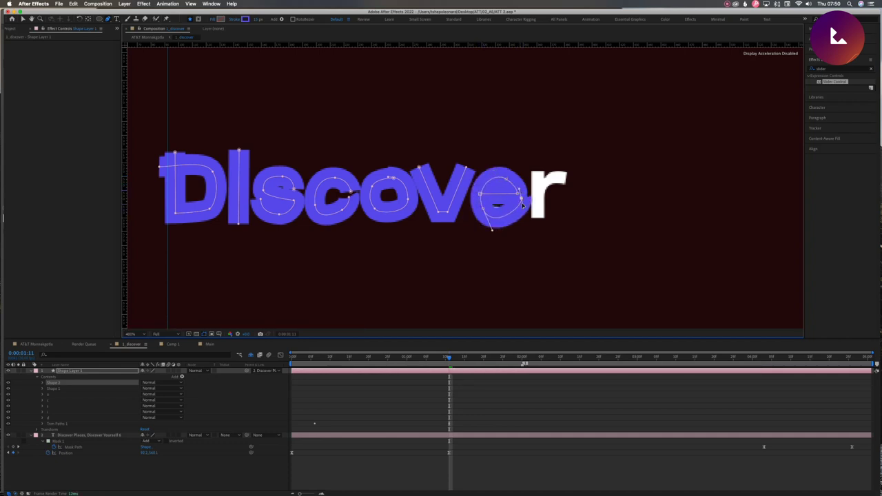
left_click(519, 199)
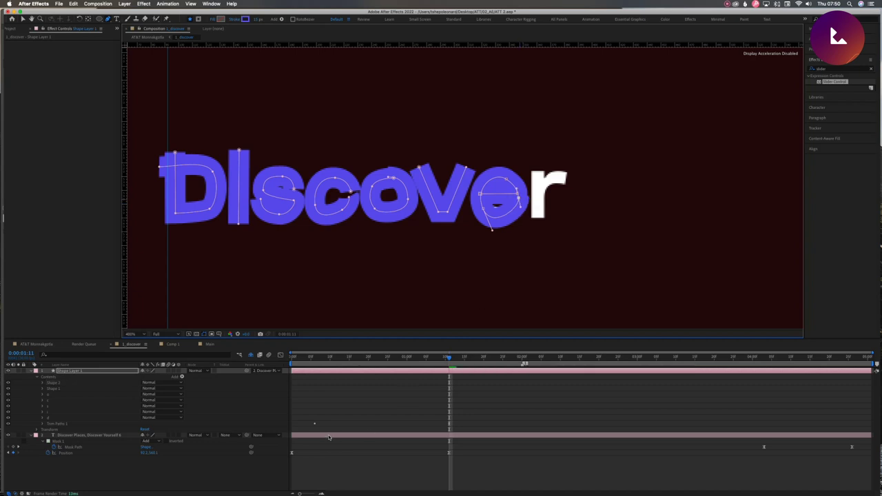
left_click(492, 224)
Step: Draw the r path: stem from bottom to top, then a curved arm
key("v")
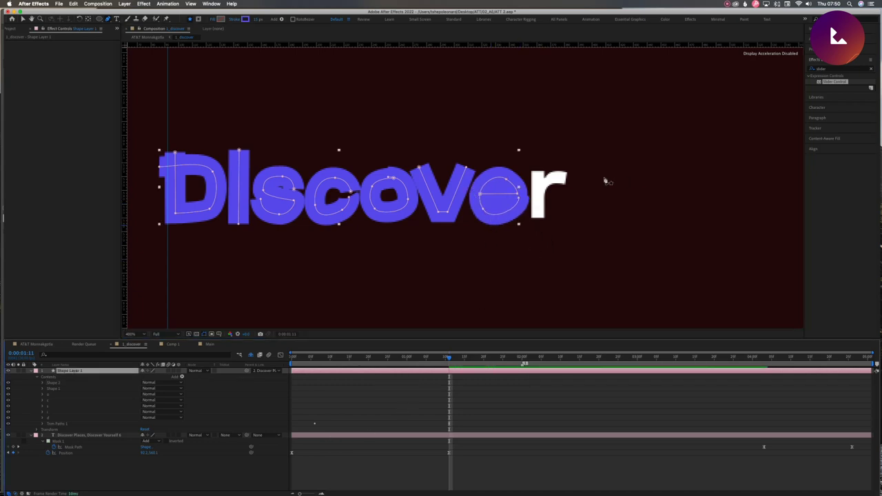
left_click(537, 222)
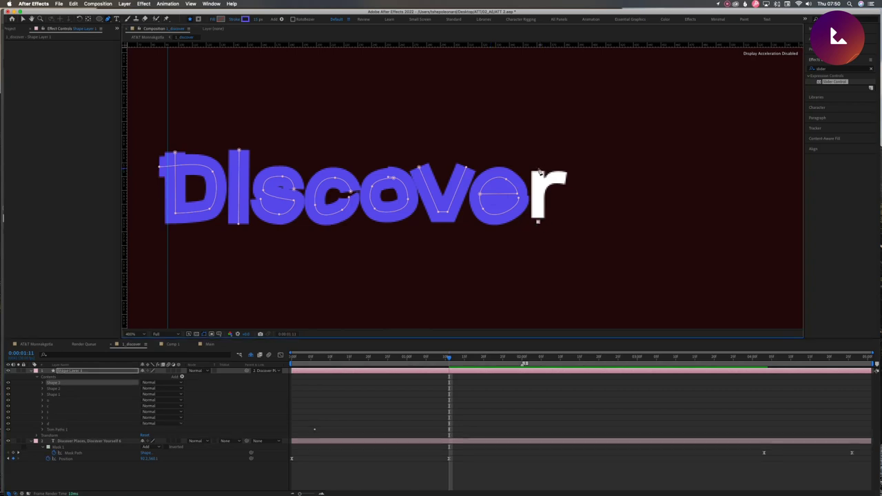
left_click(538, 168)
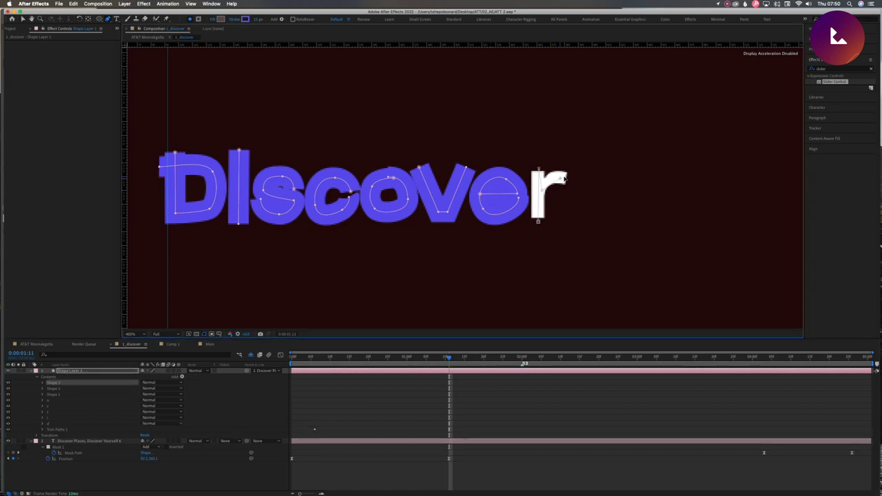
left_click_drag(563, 178, 580, 181)
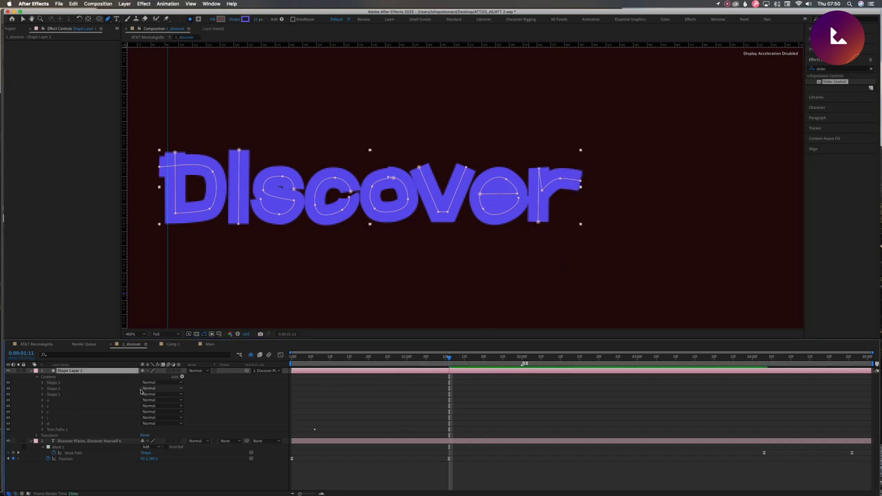
Step: Rename the shape groups after their letters, starting with 'r'
left_click(55, 395)
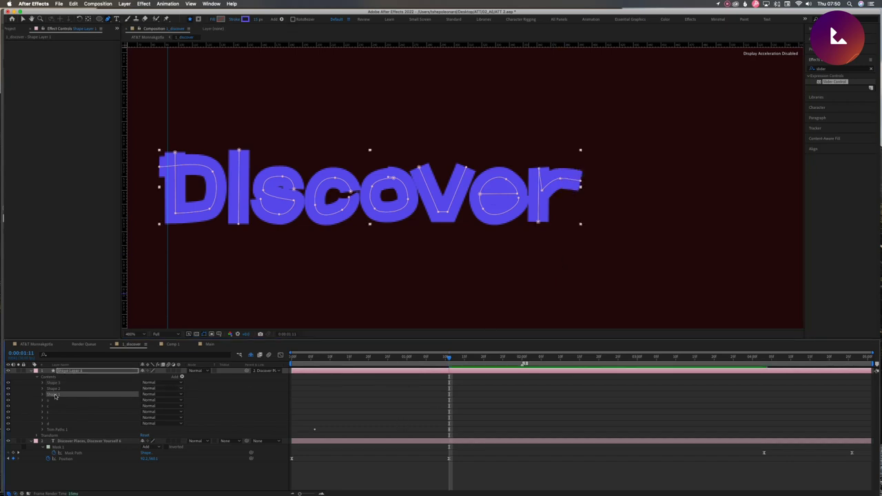
key("Return")
left_click(57, 392)
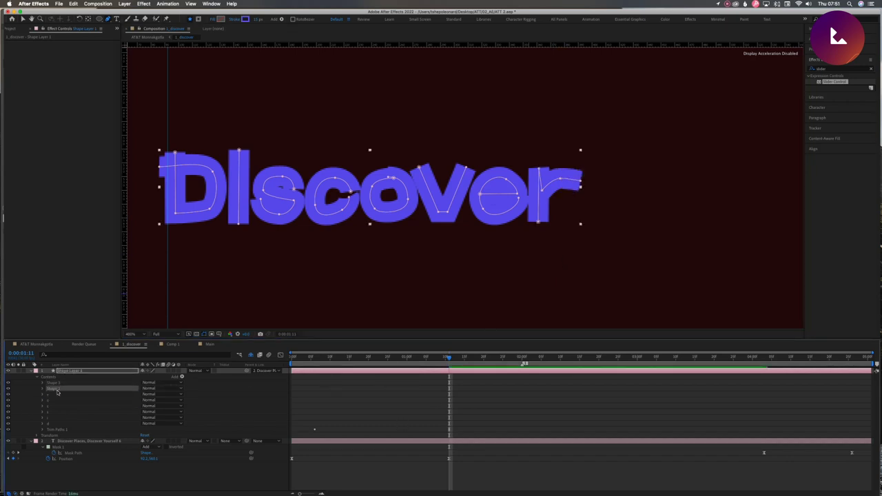
key("Return")
type("r")
key("Return")
left_click(66, 382)
key("Return")
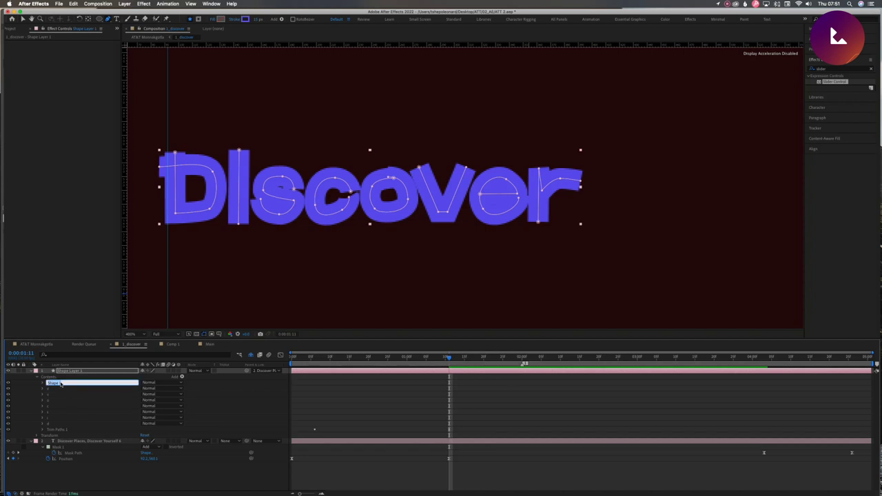
key("Return")
Step: Open the r group's Stroke 1 and select its Stroke Width property
left_click(43, 383)
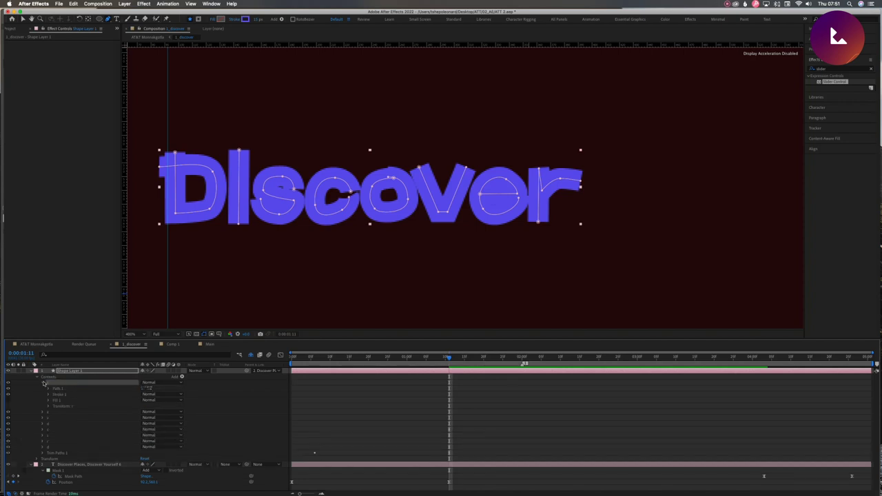
left_click(45, 385)
left_click(42, 383)
left_click(47, 395)
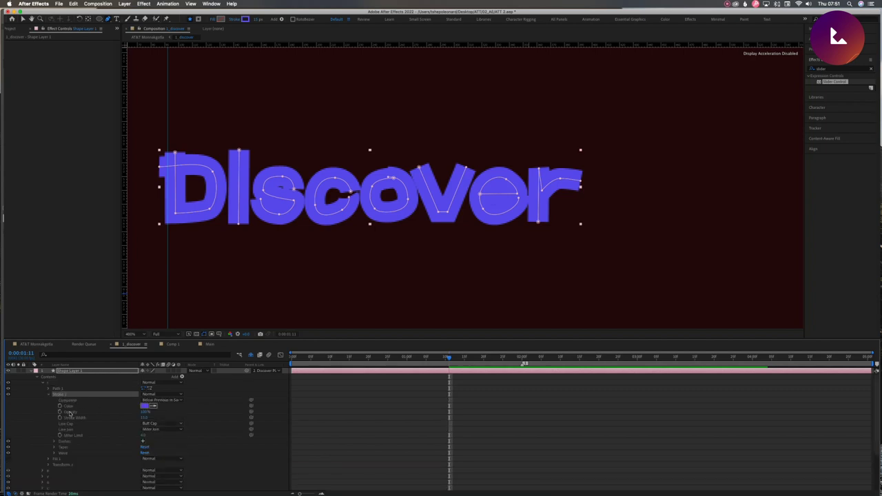
left_click(76, 417)
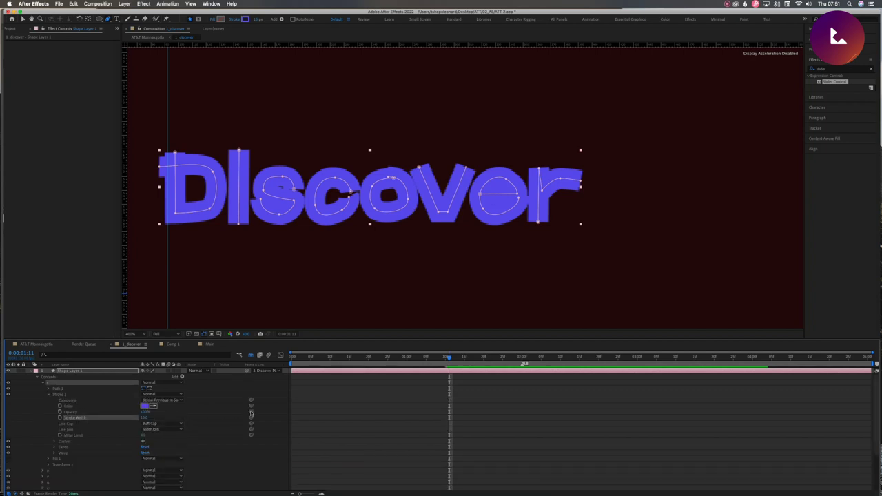
left_click_drag(250, 412, 251, 417)
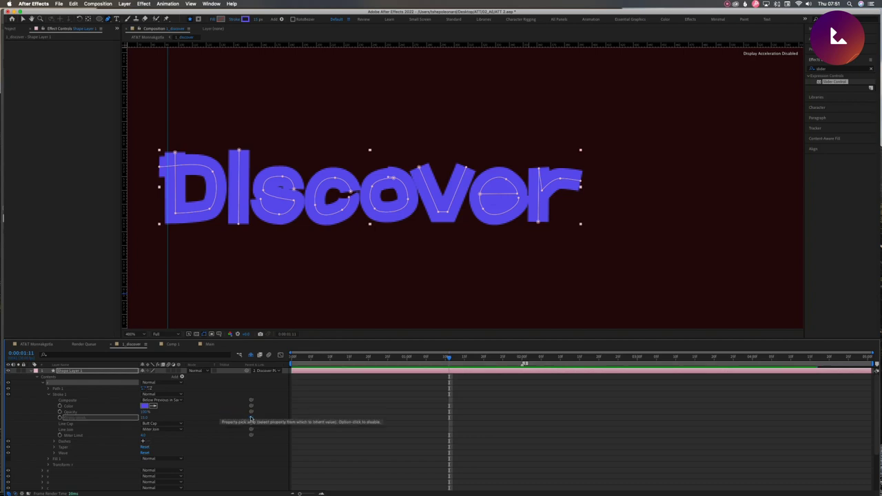
left_click(250, 419)
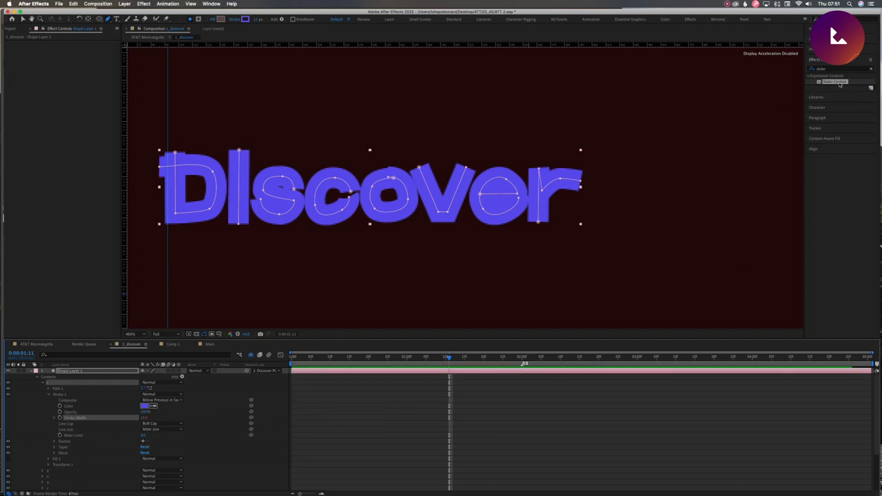
Step: Apply Slider Control to Shape Layer 1 and start editing its value
left_click_drag(835, 83, 79, 371)
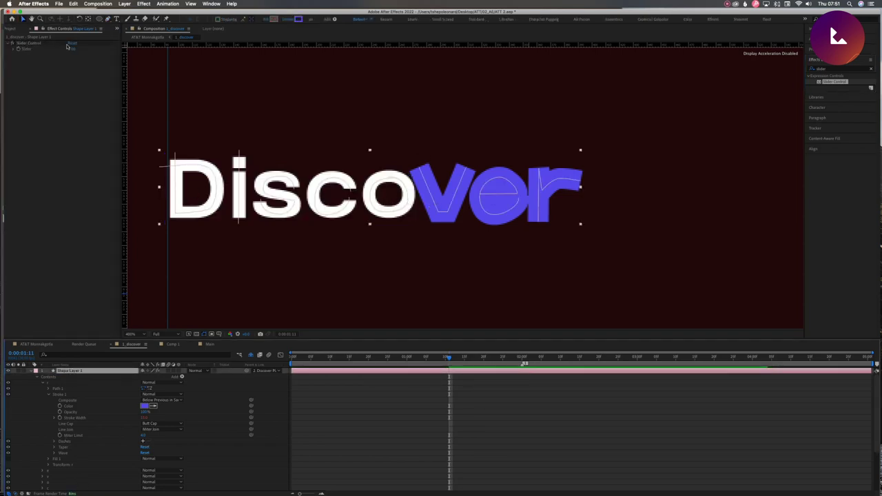
mouse_move(71, 49)
left_mouse_down()
mouse_move(103, 49)
mouse_move(65, 53)
mouse_move(89, 51)
left_mouse_up()
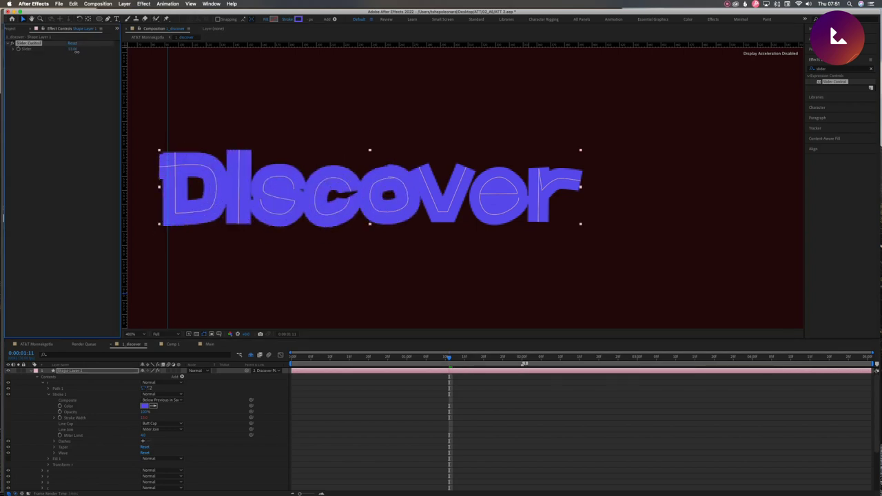
left_click(75, 50)
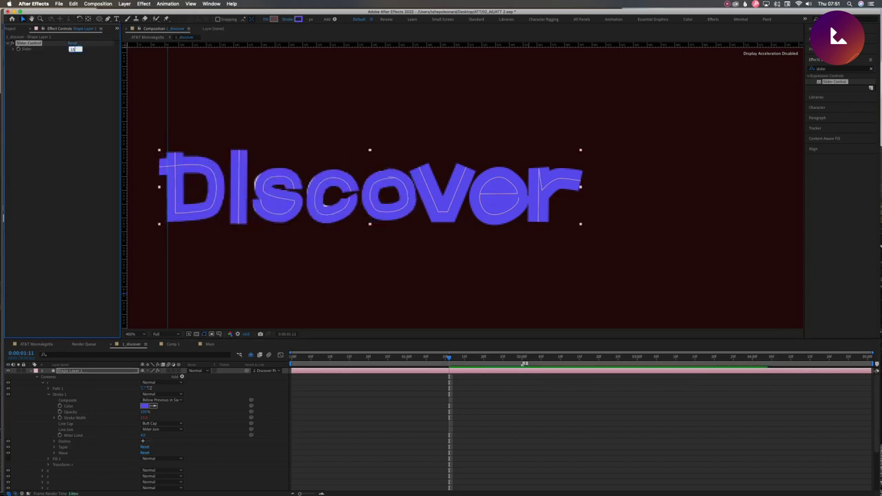
Step: Set the slider to 15 and pick-whip the r group's Stroke Width to it
key("Return")
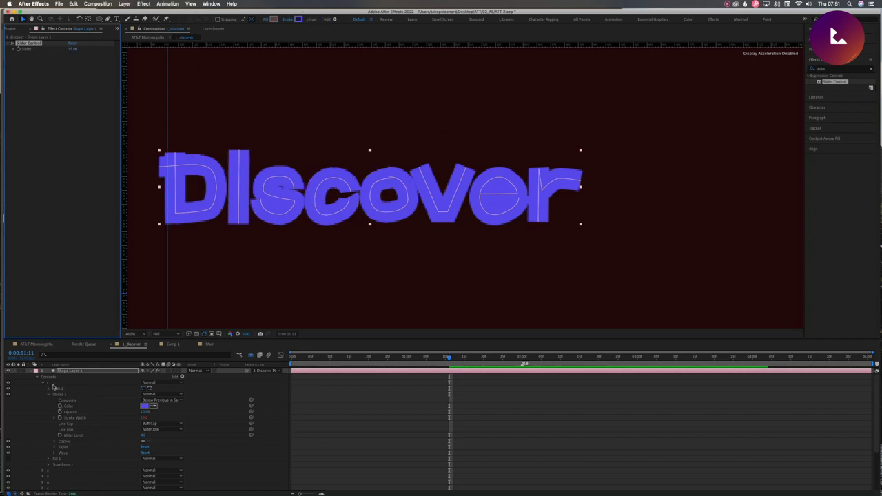
left_click(54, 388)
left_click(78, 418)
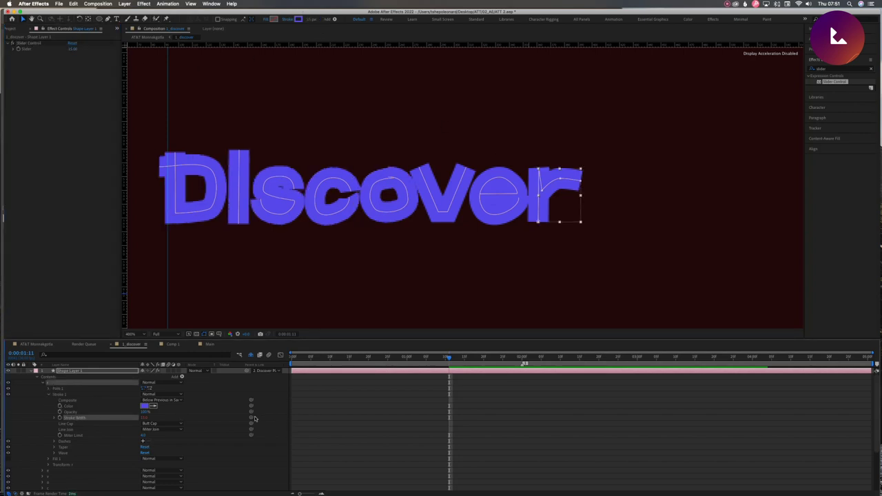
left_click_drag(252, 418, 28, 50)
left_click(43, 385)
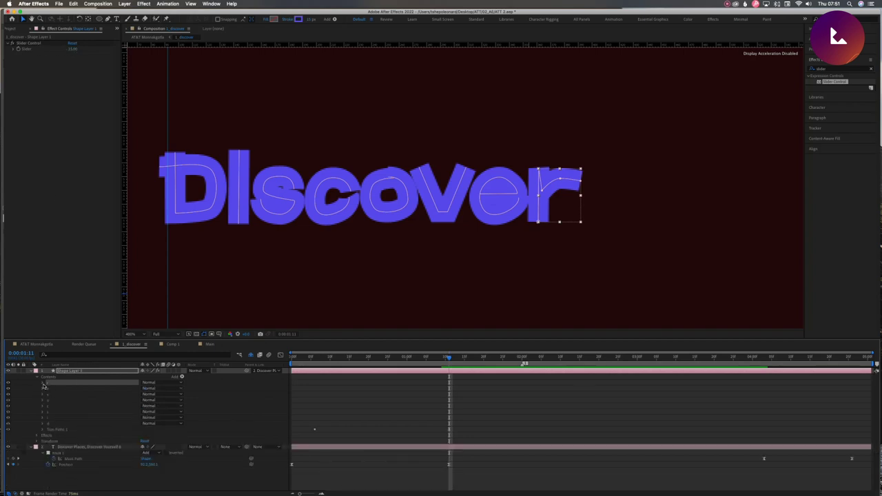
left_click(42, 385)
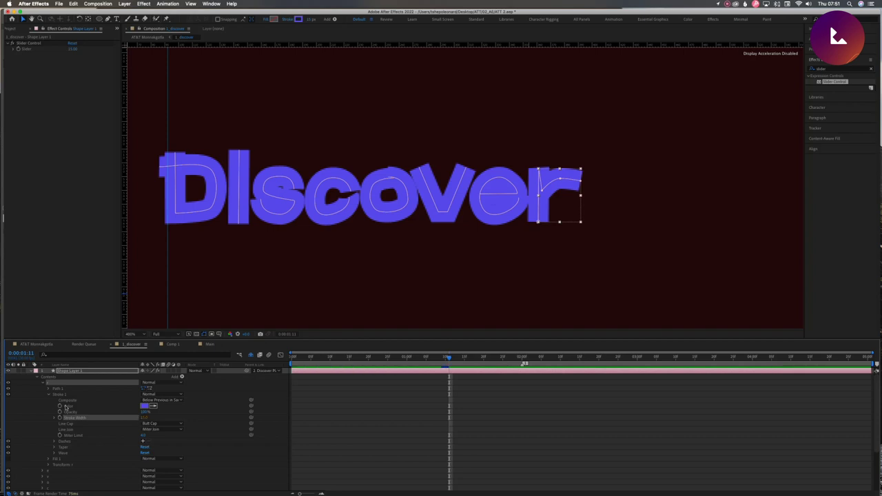
left_click(43, 384)
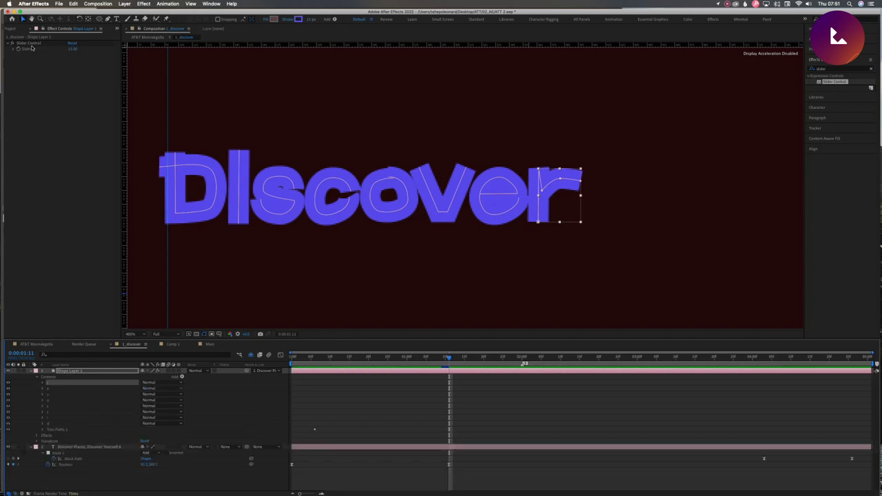
left_click(30, 44)
Step: Retitle the Slider Control effect in Effect Controls as 'Universal Stroke Controller'
key("Return")
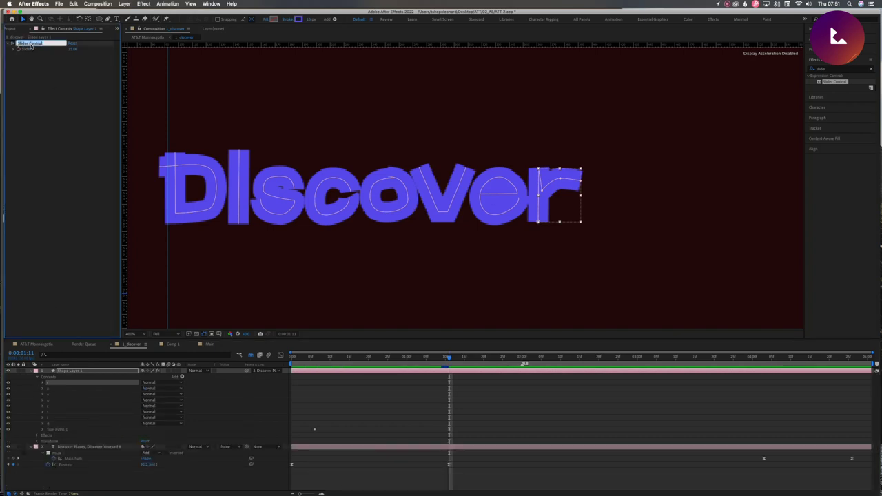
type("Un")
key("Left")
key("Left")
key("Left")
left_click(36, 70)
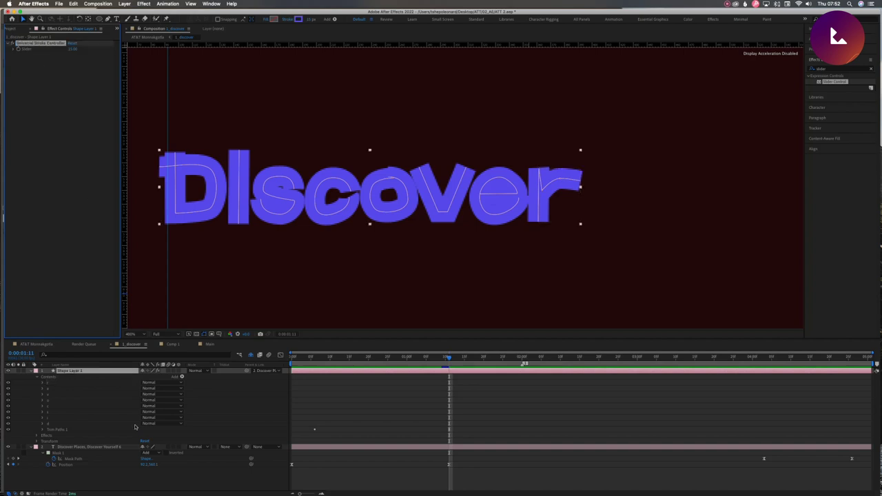
Step: Pick-whip the e group's Stroke Width to the controller slider
left_click(49, 390)
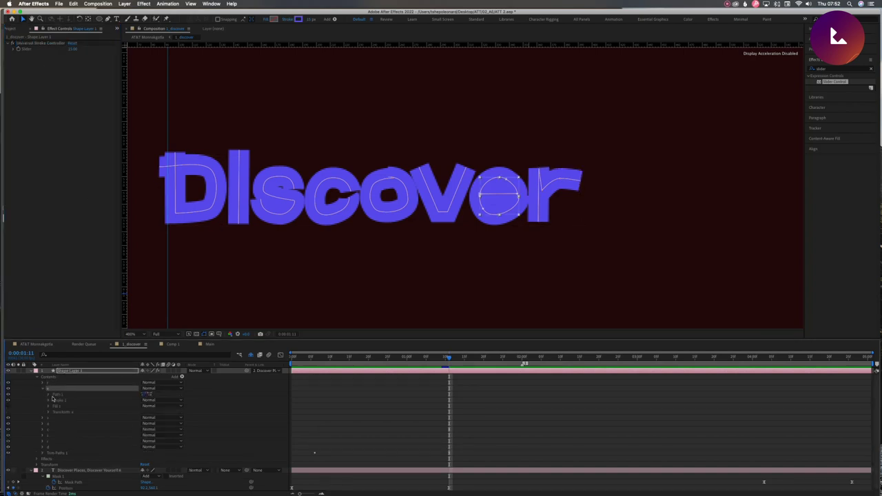
left_click(61, 401)
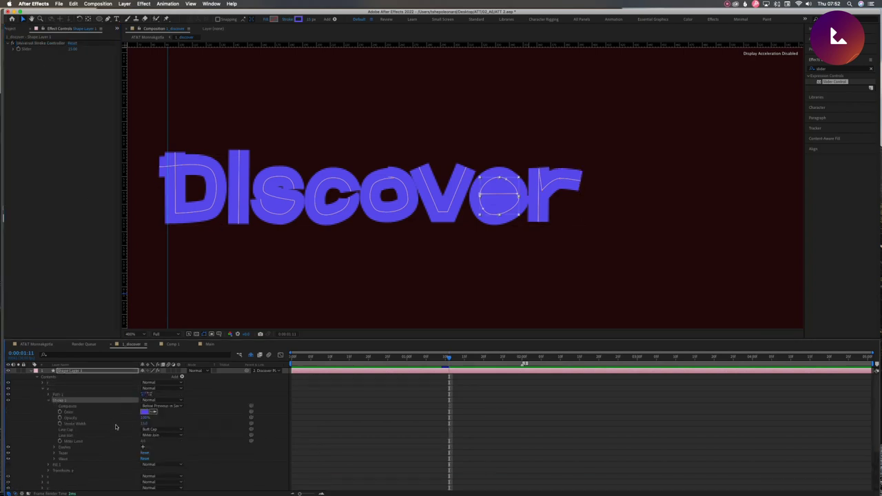
left_click(75, 423)
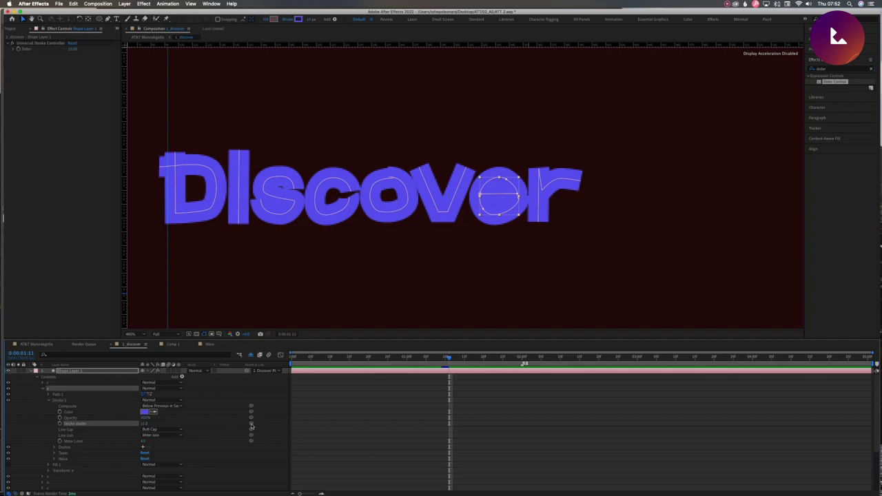
left_click_drag(251, 424, 28, 53)
left_click(43, 390)
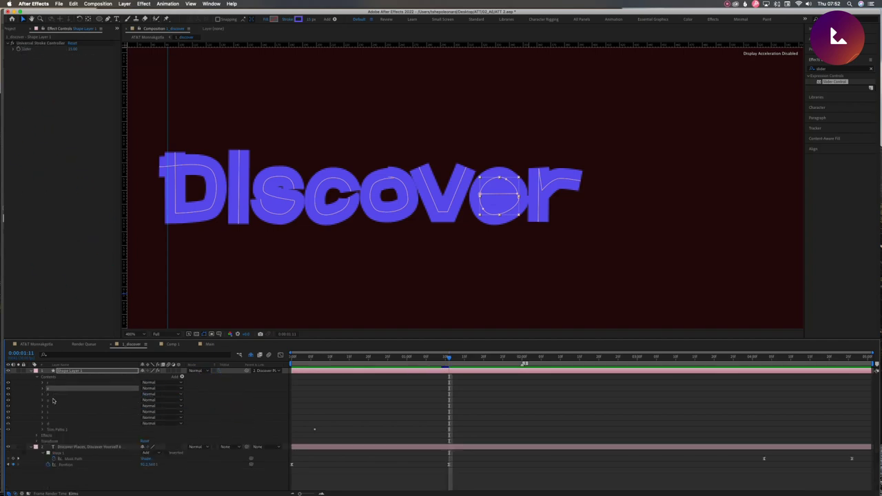
Step: Pick-whip the v group's Stroke Width to the controller slider as well
left_click(42, 395)
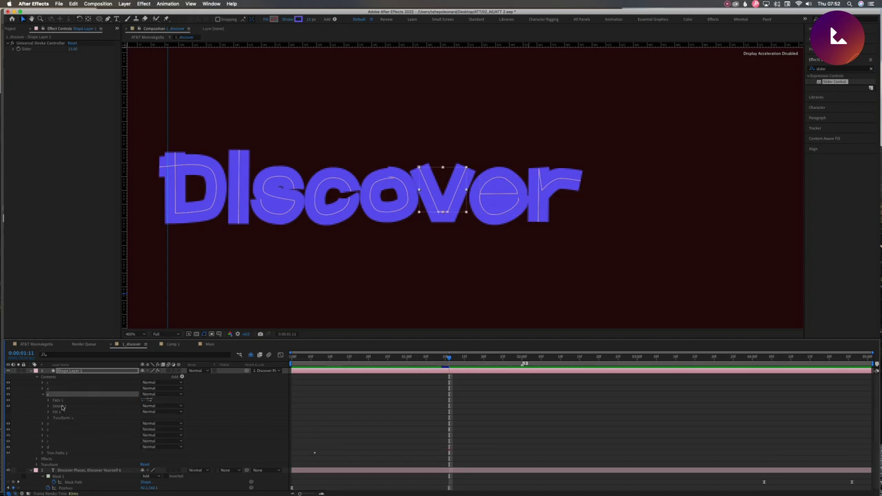
left_click(61, 406)
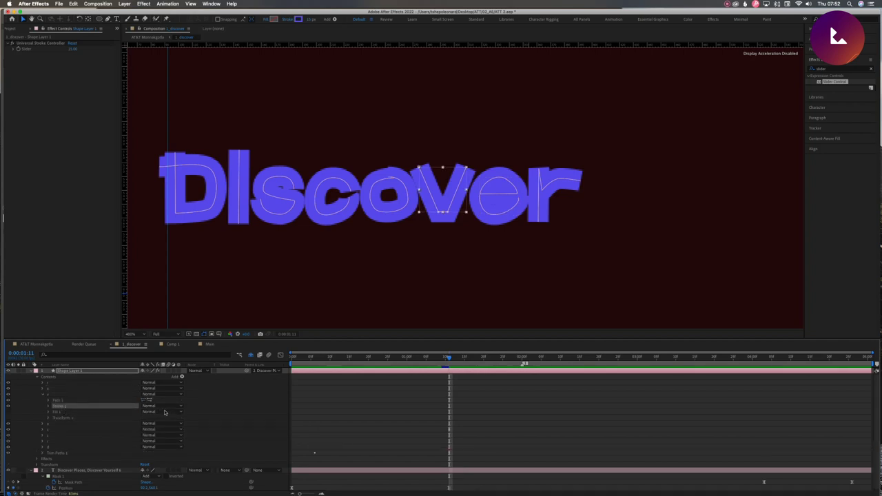
left_click(48, 407)
left_click(80, 429)
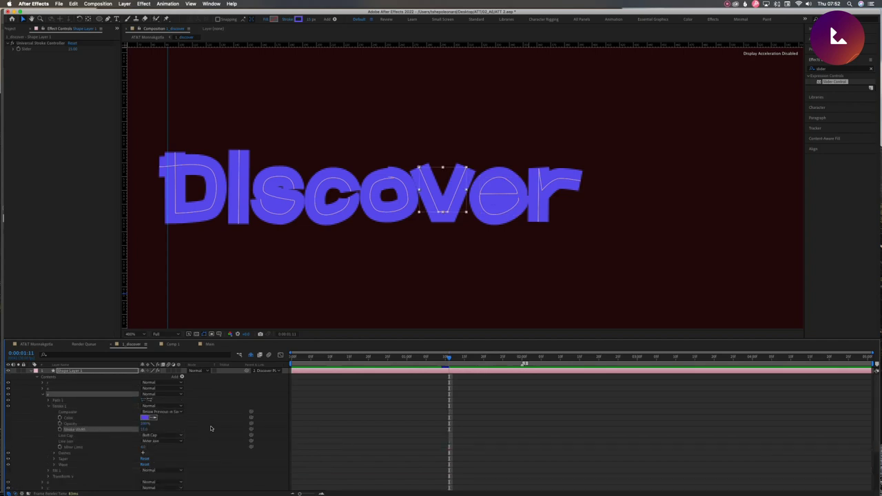
left_click_drag(252, 430, 27, 49)
left_click(43, 396)
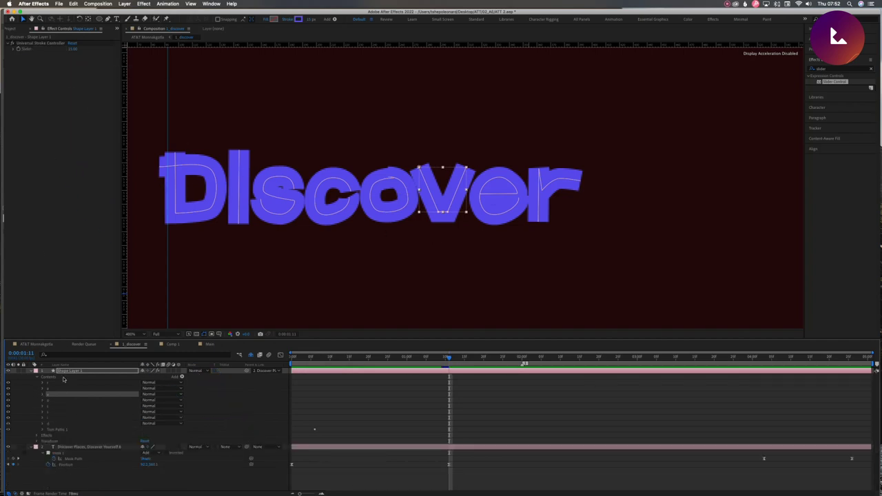
Step: Rename Shape Layer 1 to 'mask'
left_click(65, 377)
key("Return")
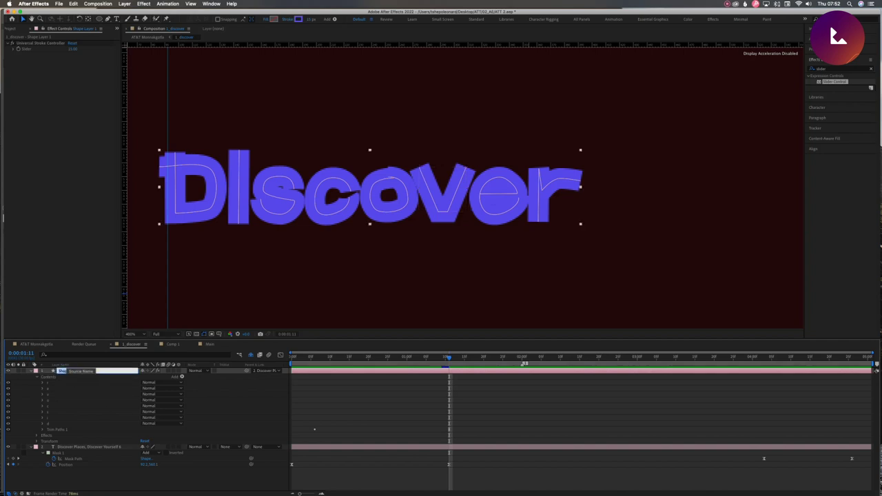
type("mask")
key("Return")
Step: Set the Discover text layer's Track Matte to Alpha Matte 'mask'
left_click(246, 448)
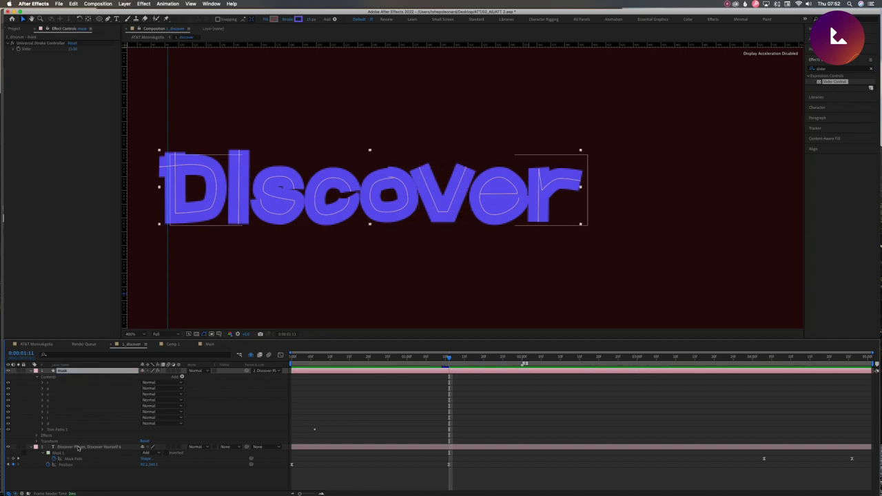
left_click(231, 448)
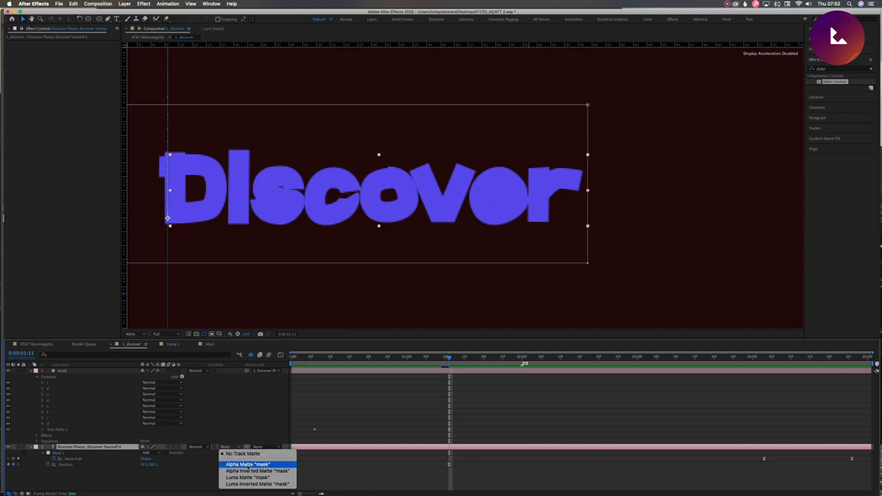
left_click(246, 464)
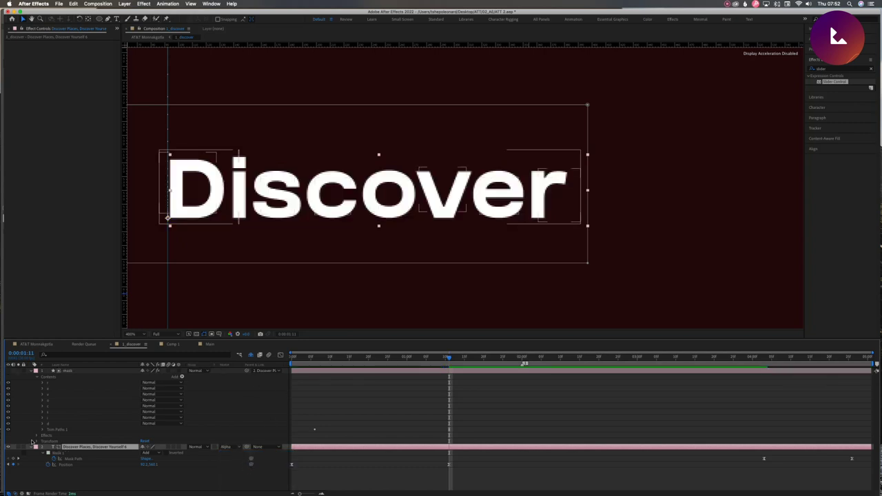
Step: Reveal the mask layer's keyframed properties and delete its Trim Paths 1 group
left_click(69, 371)
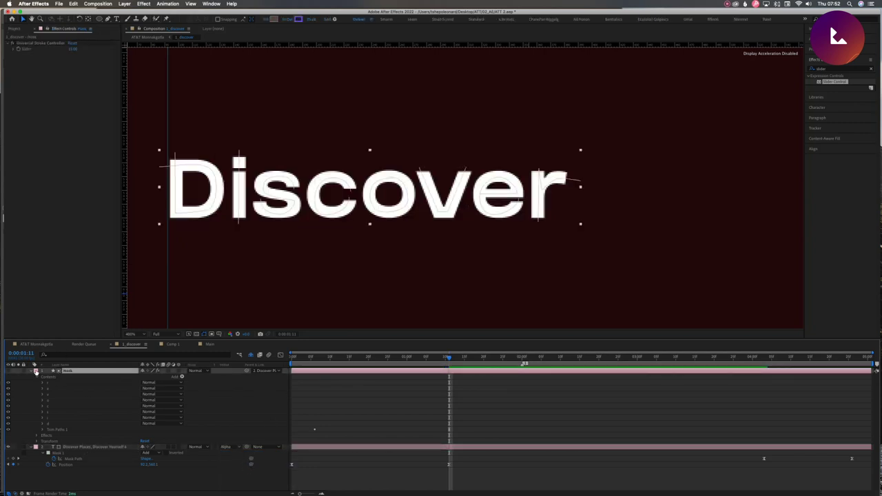
key("u")
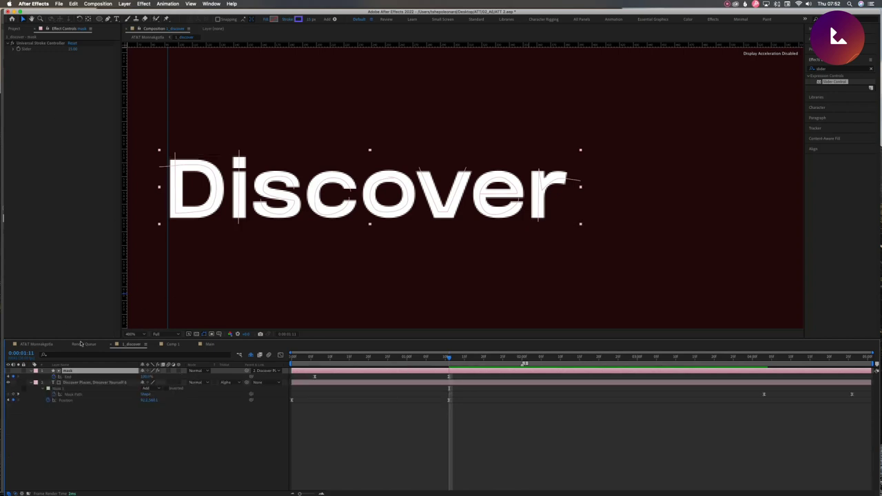
left_click(69, 377)
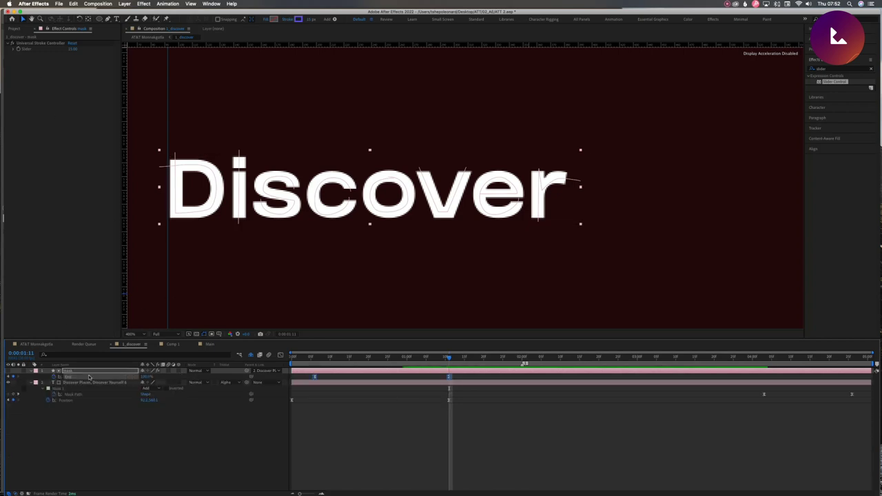
left_click(29, 372)
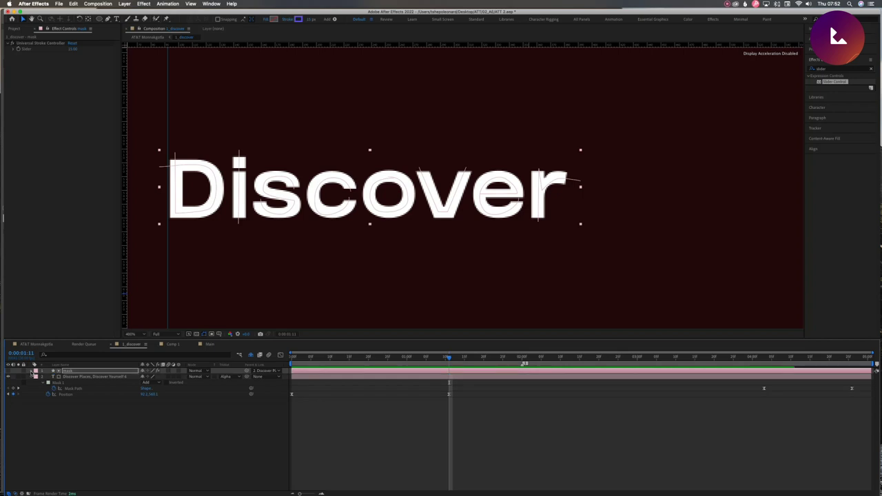
left_click(61, 429)
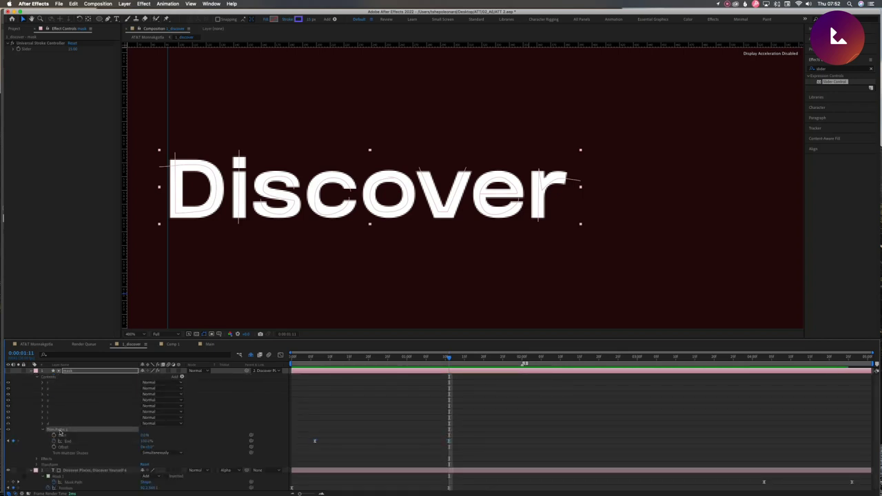
key("Delete")
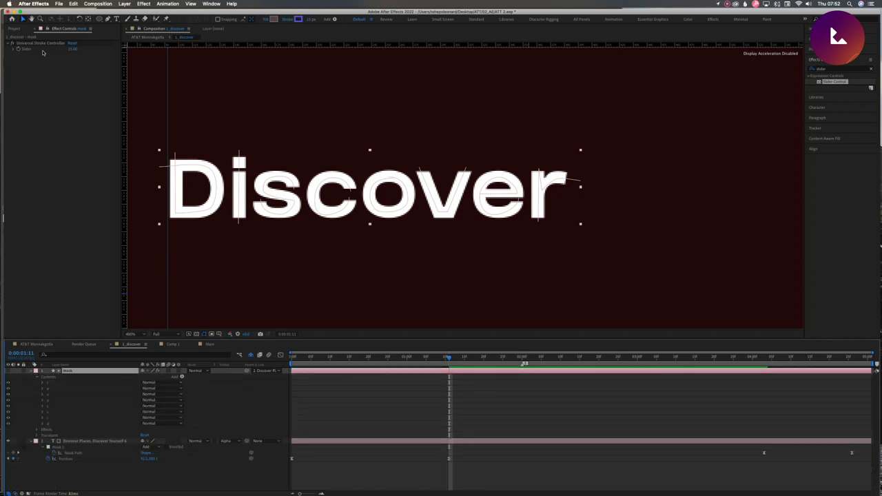
left_click(17, 45)
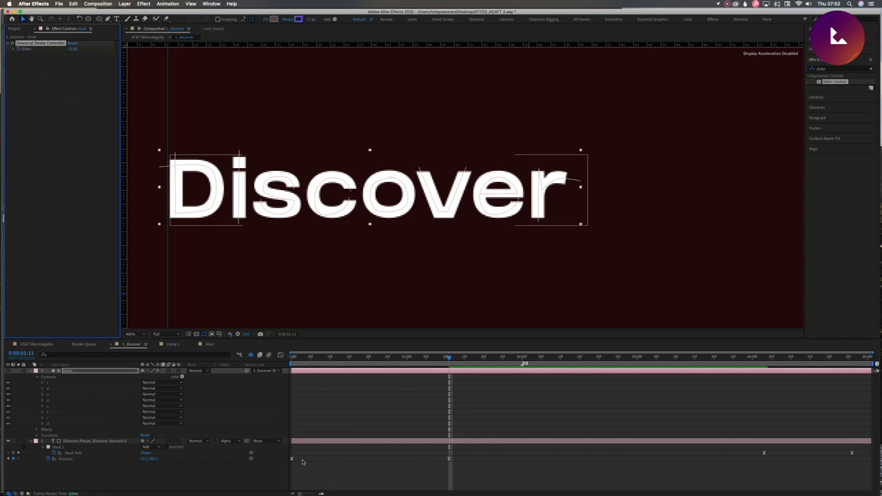
Step: At 0:00, set the Universal Stroke Controller slider to 1
key("Home")
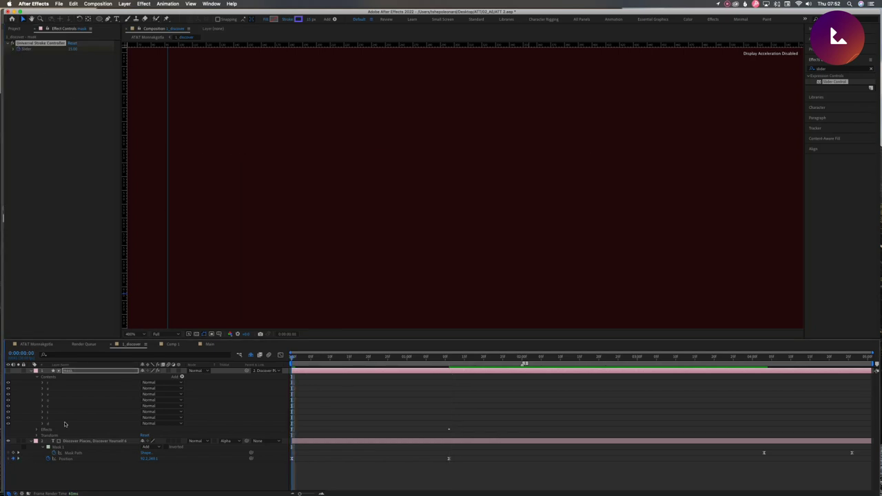
key("comma")
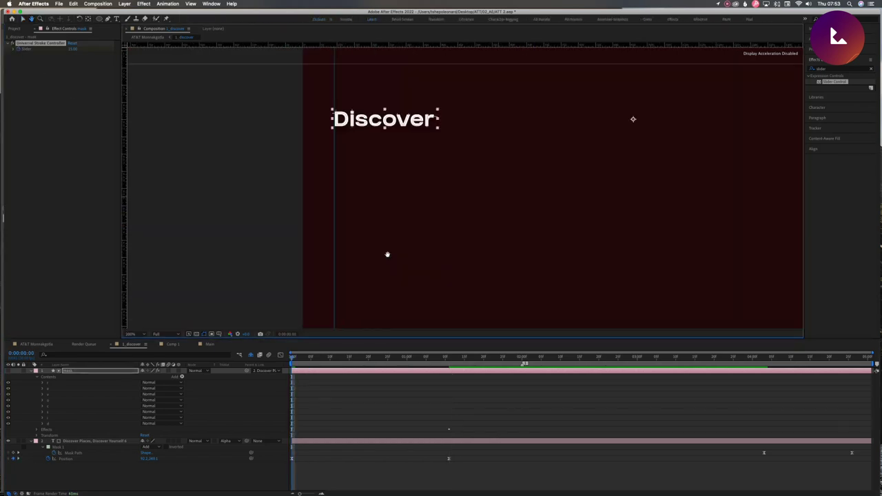
left_click(74, 49)
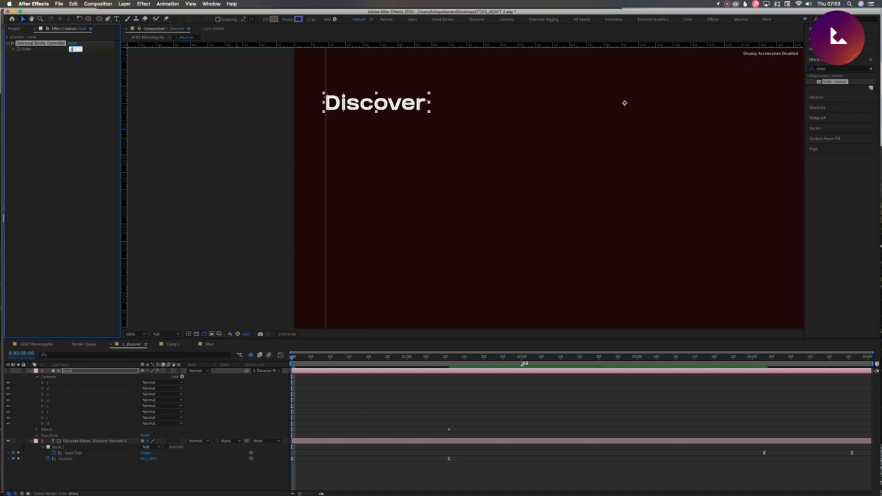
type("1")
key("Return")
Step: Scrub the timeline and step through keyframes to preview the Discover title animating in
left_click(337, 439)
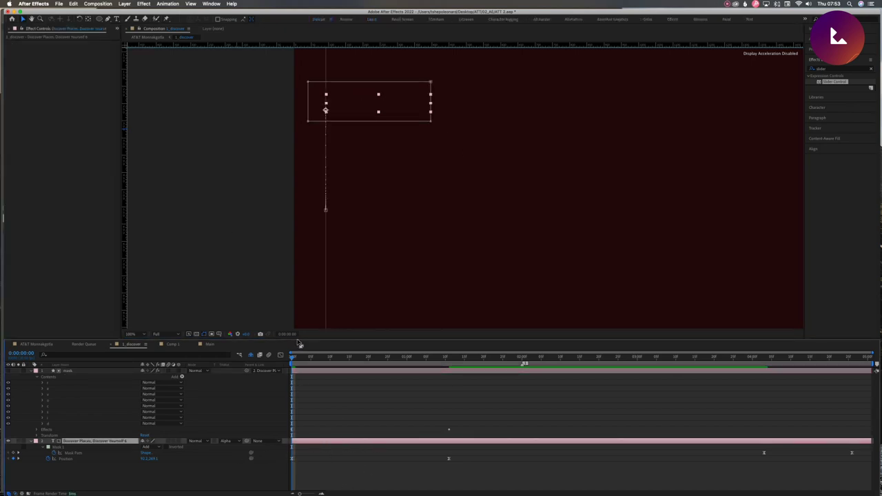
mouse_move(319, 361)
left_mouse_down()
mouse_move(448, 357)
mouse_move(429, 357)
left_mouse_up()
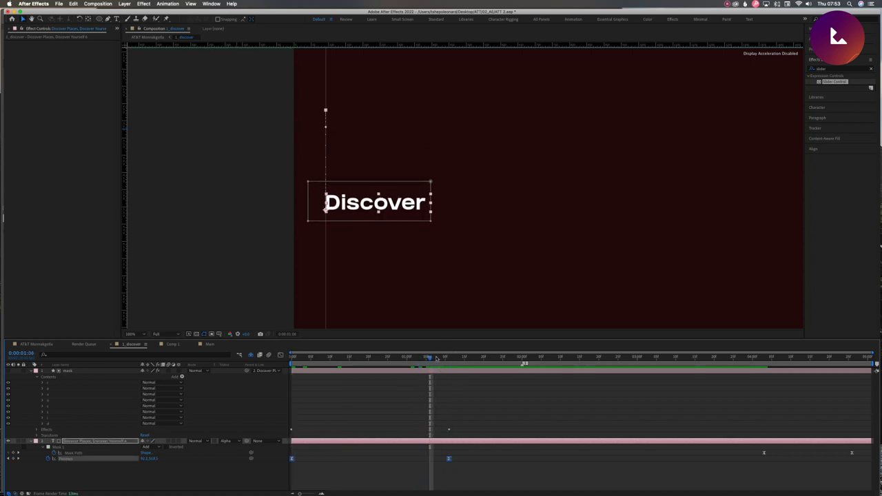
key("k")
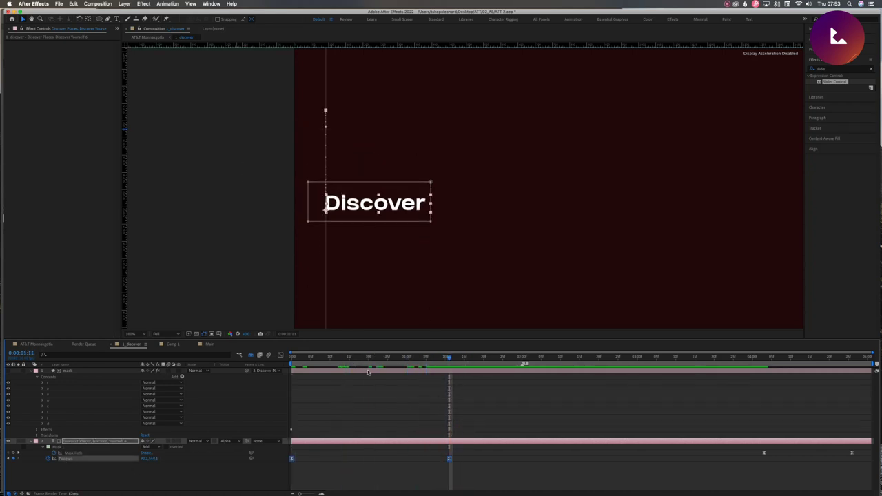
left_click(385, 359)
left_click(366, 371)
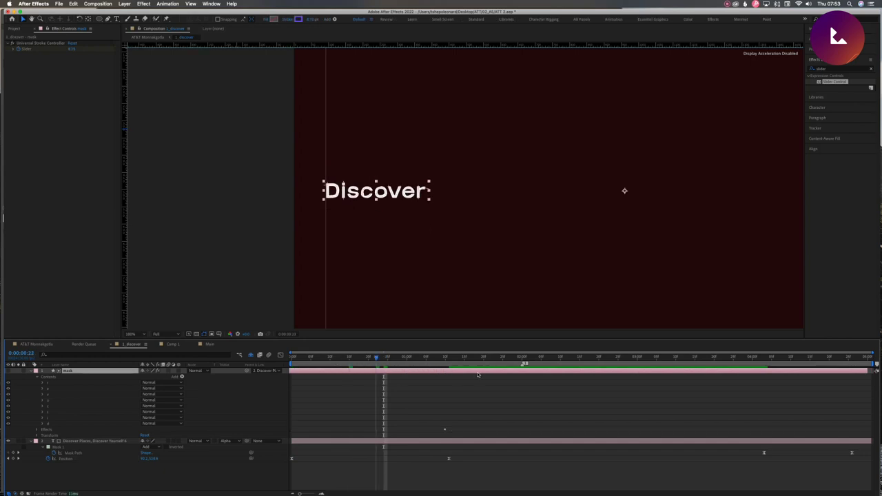
key("k")
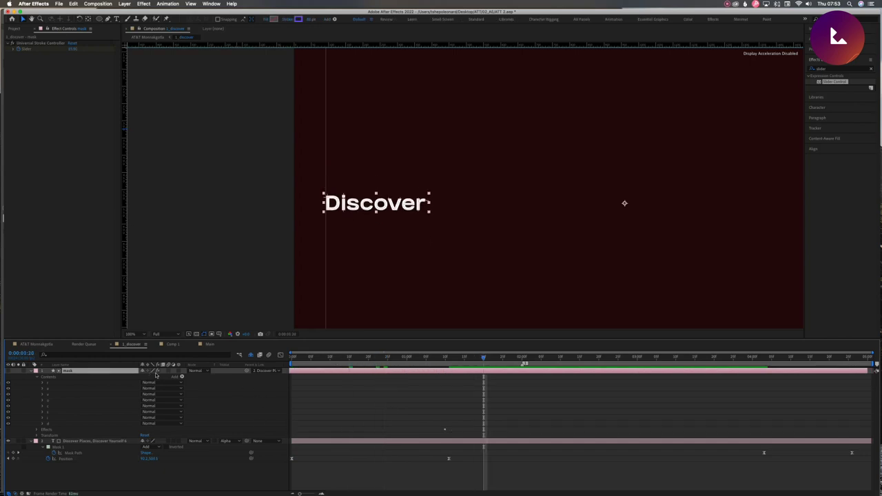
left_click(85, 441)
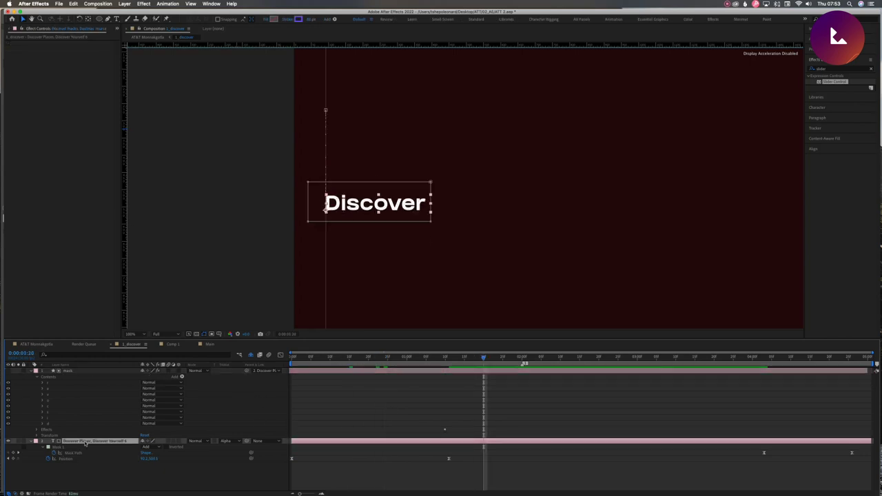